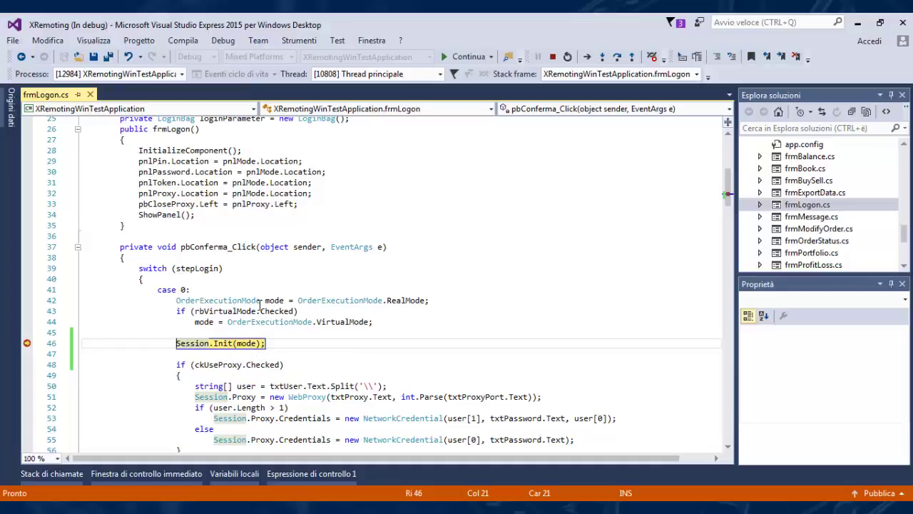
# Resume the paused debug run and submit the customer code, date of birth and PIN in the test application's login form
pyautogui.moveTo(249, 344)
pyautogui.click(447, 58)
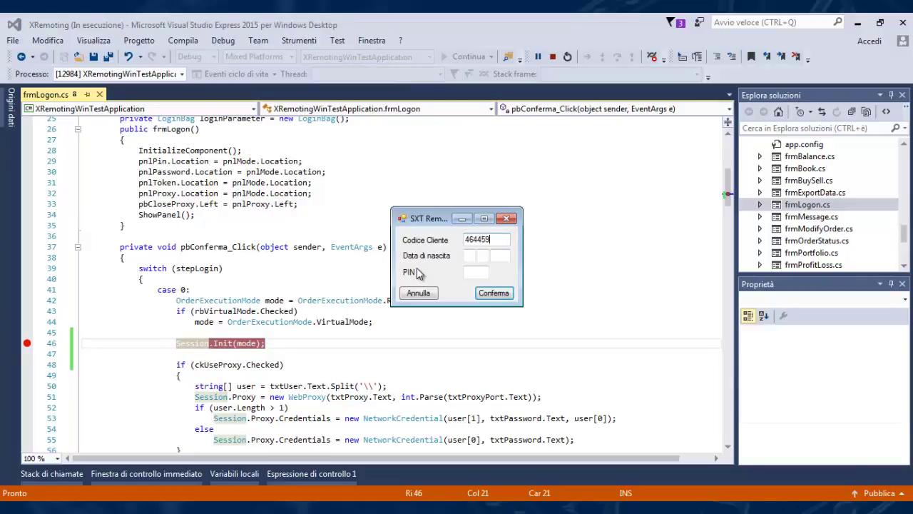
pyautogui.press('Tab')
pyautogui.write('12')
pyautogui.press('Tab')
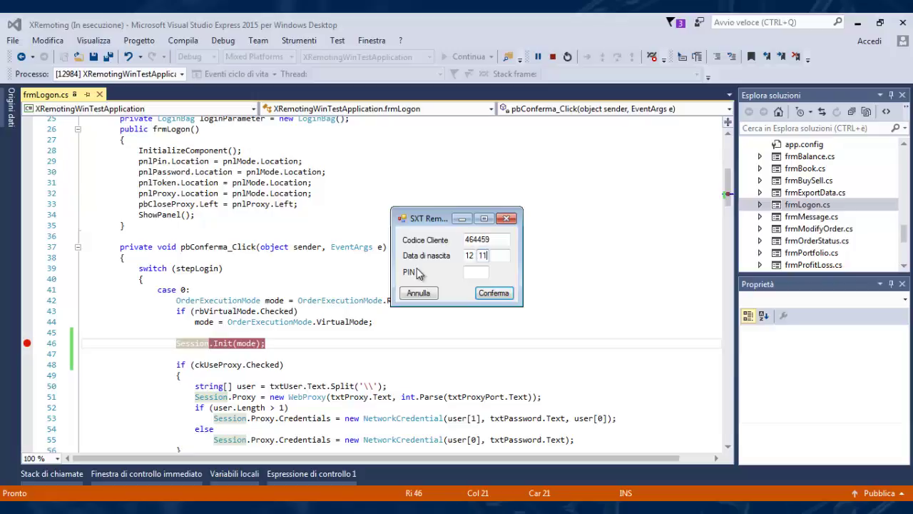
pyautogui.press('Tab')
pyautogui.press('Tab')
pyautogui.write('###')
pyautogui.press('Return')
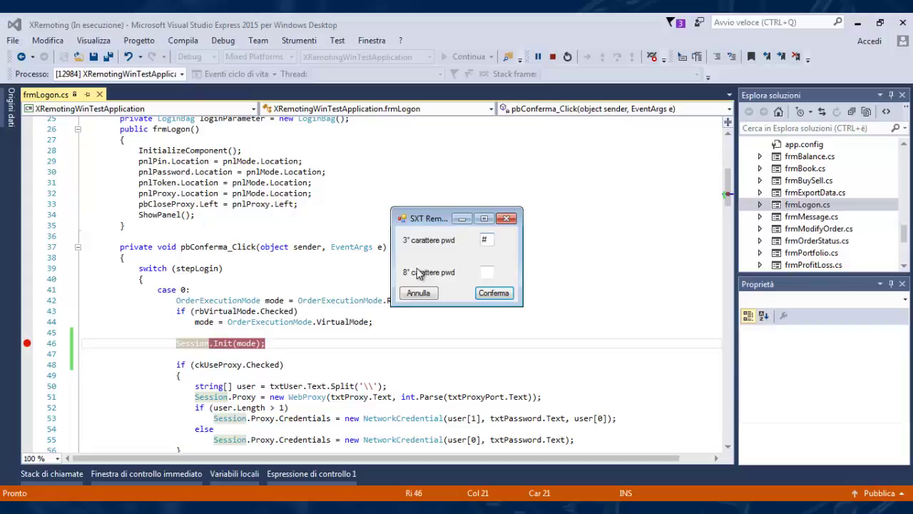
# Enter the requested third and eighth password characters and confirm the login
pyautogui.press('Tab')
pyautogui.write('#')
pyautogui.press('Return')
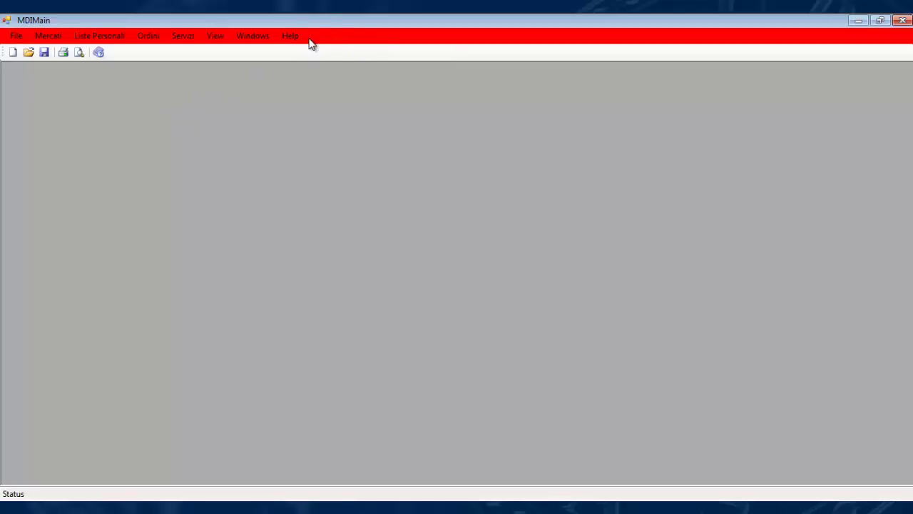
# Open Stato Ordini, search the orders with the default filters, and make the order window wider and shorter
pyautogui.click(146, 37)
pyautogui.click(163, 53)
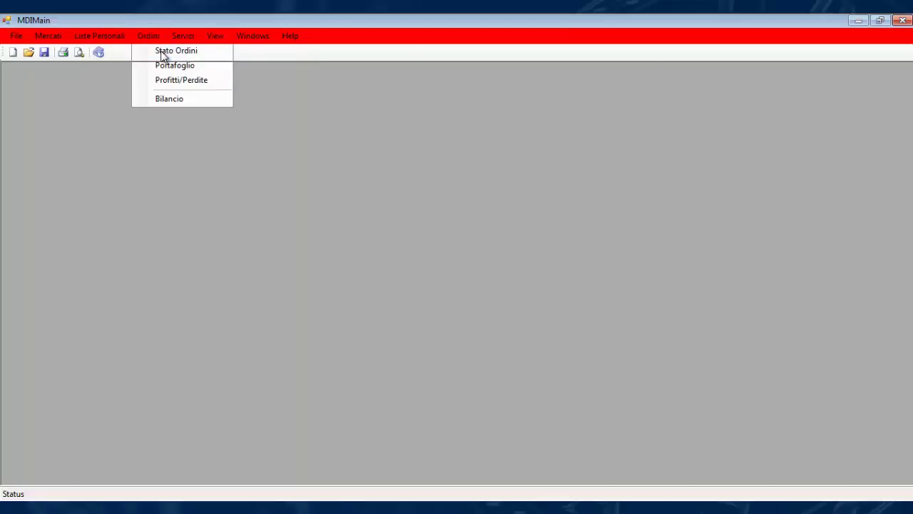
pyautogui.click(633, 131)
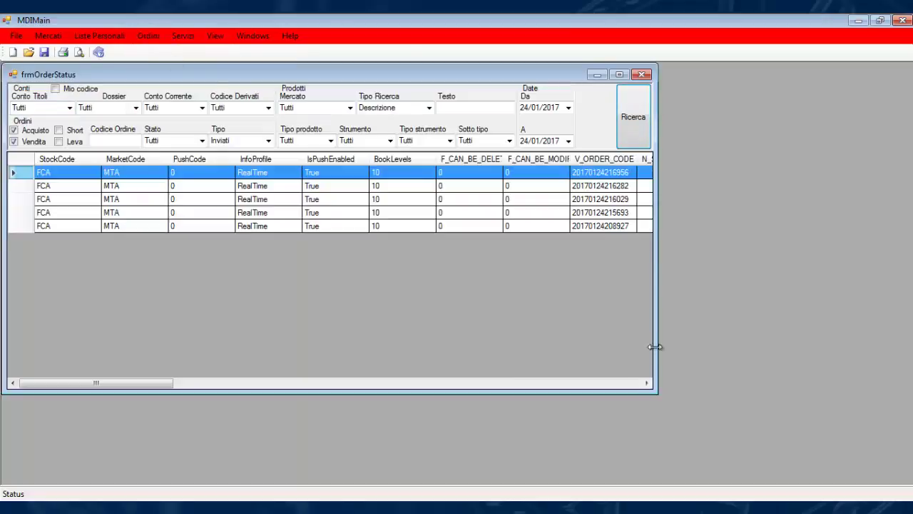
pyautogui.moveTo(656, 391); pyautogui.dragTo(759, 332)
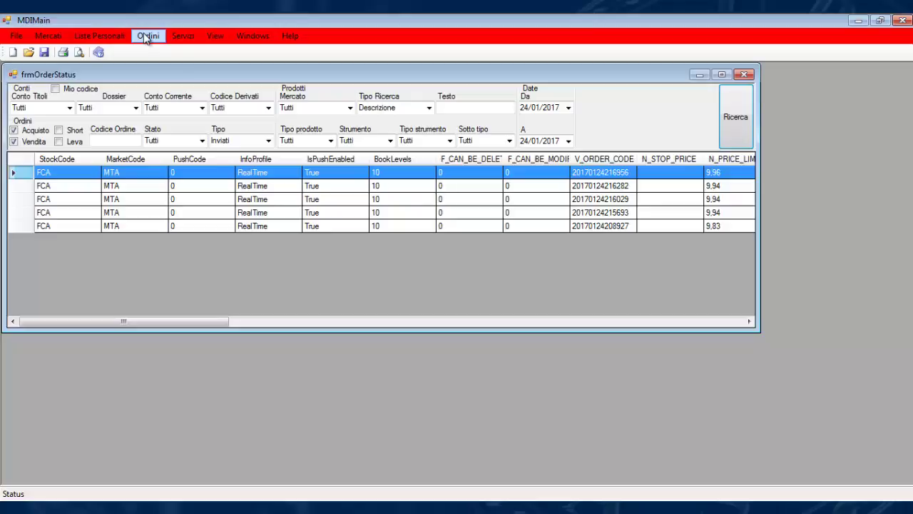
# Open the FTSEMIB personal stock list and place its window over the lower part of the order status window
pyautogui.click(50, 37)
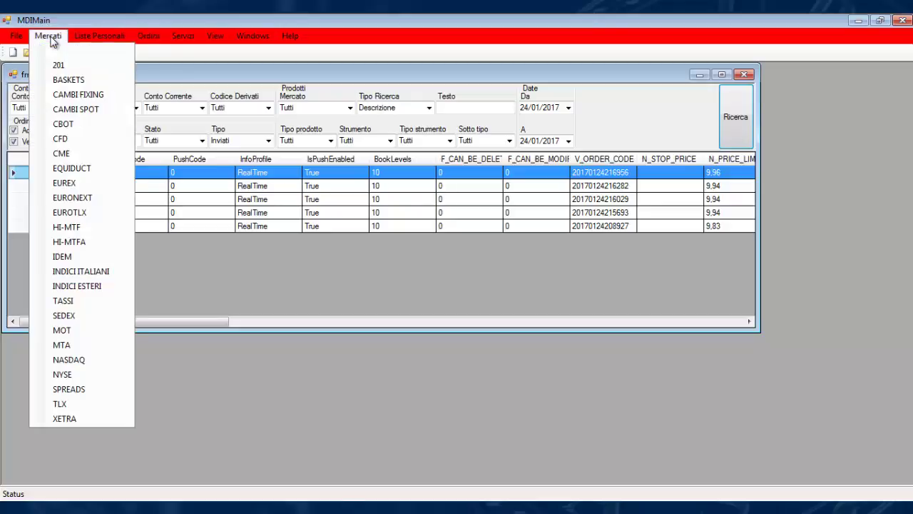
pyautogui.moveTo(78, 36)
pyautogui.click(104, 52)
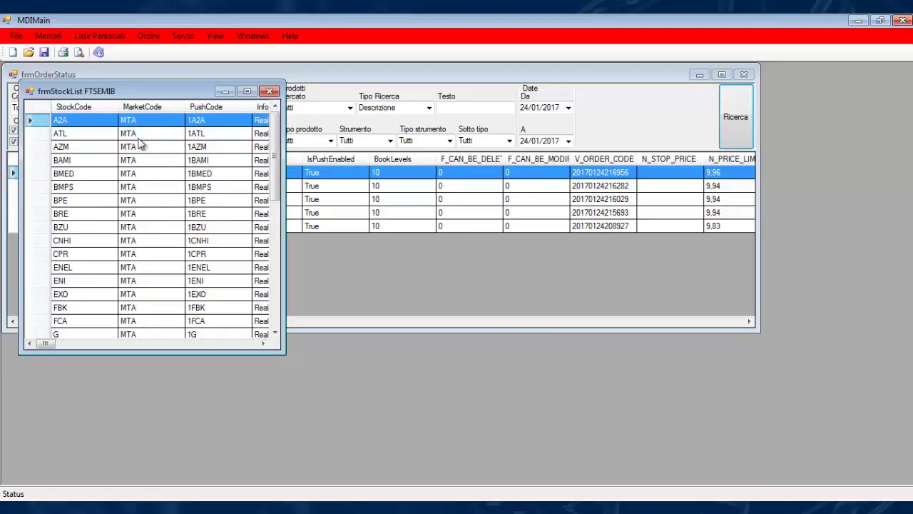
pyautogui.moveTo(141, 91); pyautogui.dragTo(651, 106)
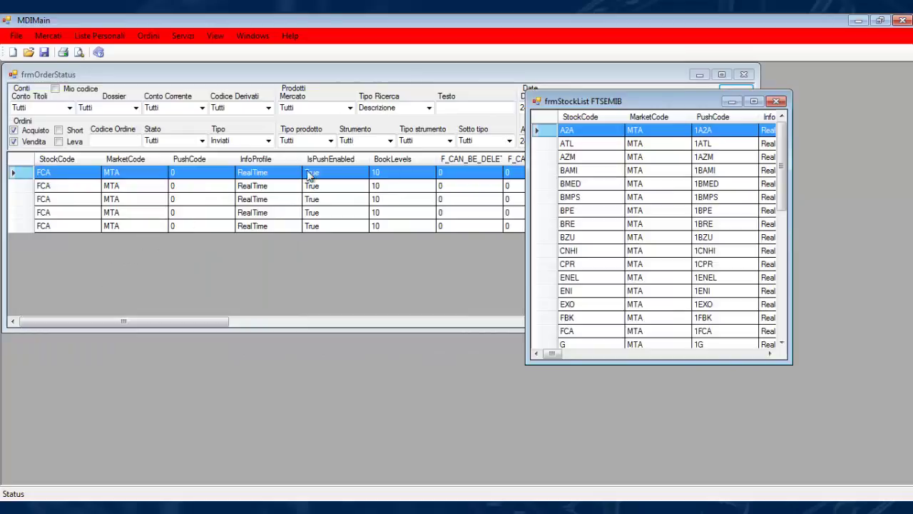
pyautogui.moveTo(678, 91); pyautogui.dragTo(222, 211)
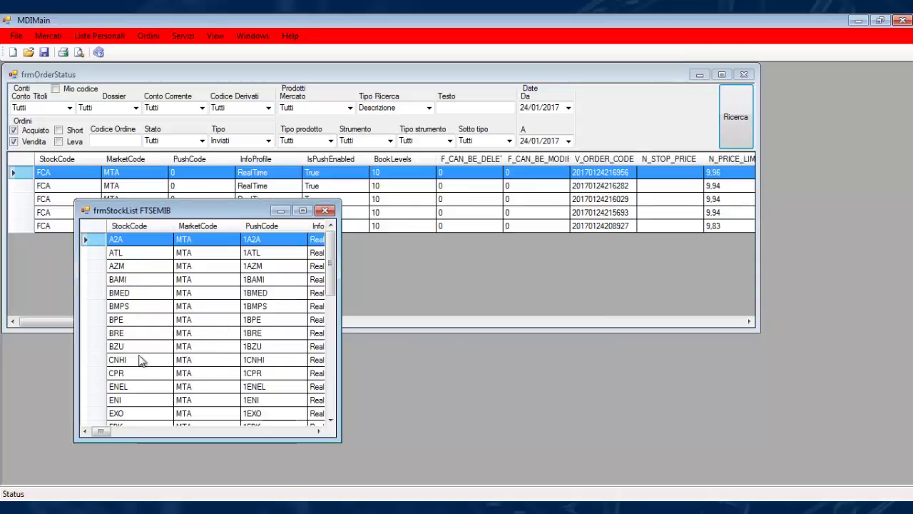
# Open the Compravendita form for the FCA stock from the FTSEMIB list and move it beside the order list
pyautogui.click(140, 414)
pyautogui.scroll(-1, 138, 411)
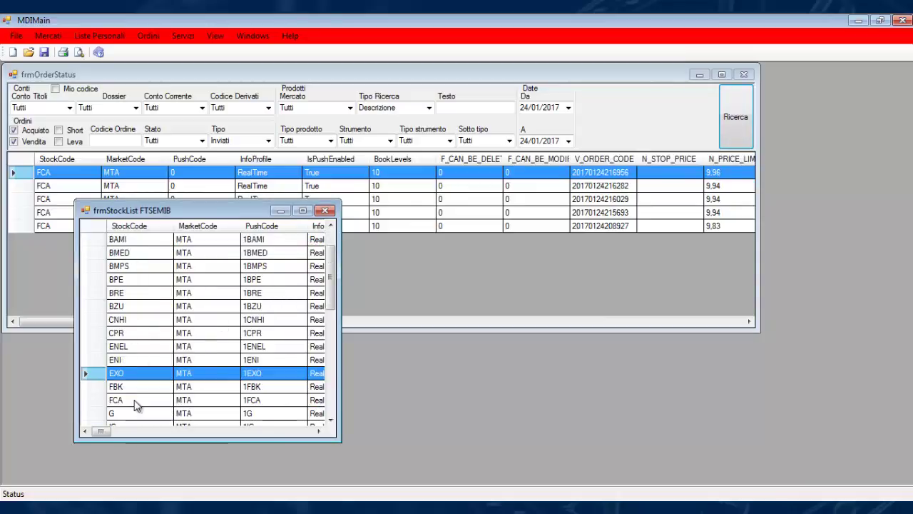
pyautogui.click(136, 401)
pyautogui.rightClick(140, 400)
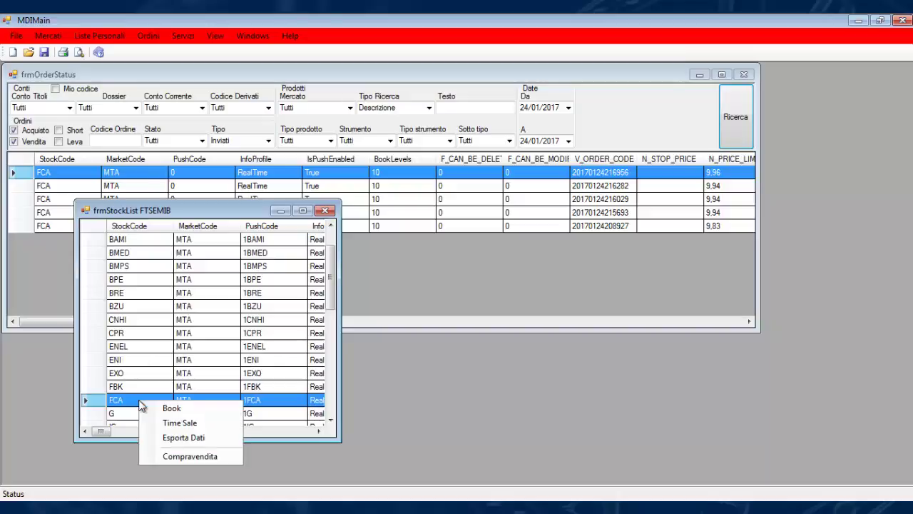
pyautogui.click(203, 458)
pyautogui.moveTo(141, 116); pyautogui.dragTo(691, 110)
# Set the FCA order to quantity 1, limit price 9,5 and phase NegoziazioneContinua, with Fast Order disabled
pyautogui.click(634, 236)
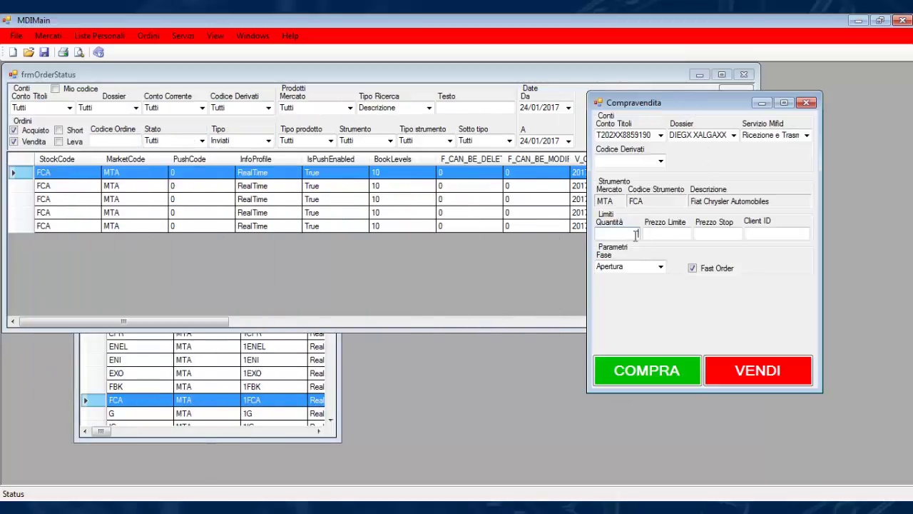
pyautogui.write('1')
pyautogui.click(731, 238)
pyautogui.click(692, 268)
pyautogui.click(661, 266)
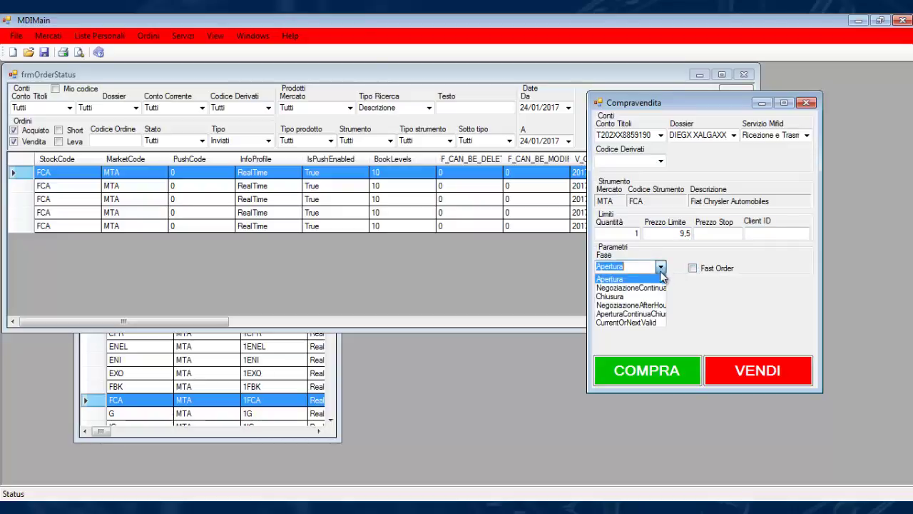
pyautogui.click(652, 288)
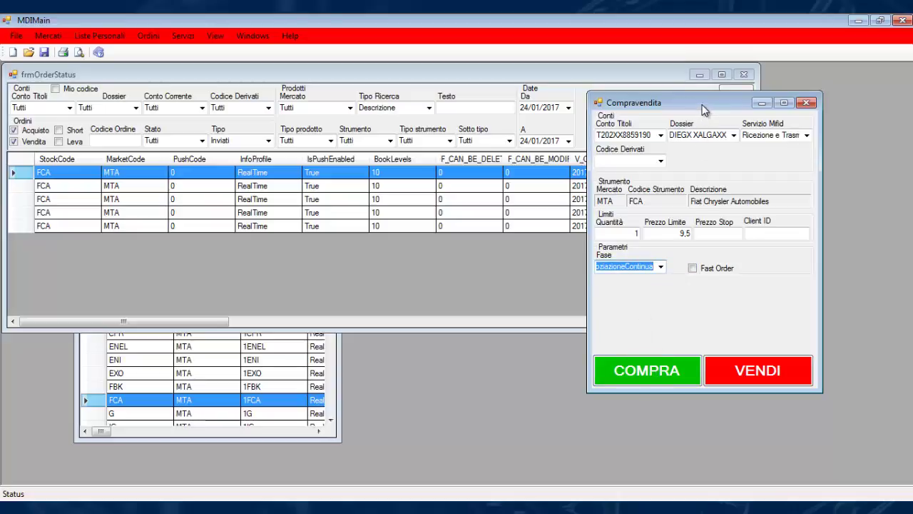
# Submit and execute the FCA buy order, dismiss the confirmation, and bring the V_STATUS column into view in the order list
pyautogui.moveTo(701, 105); pyautogui.dragTo(749, 103)
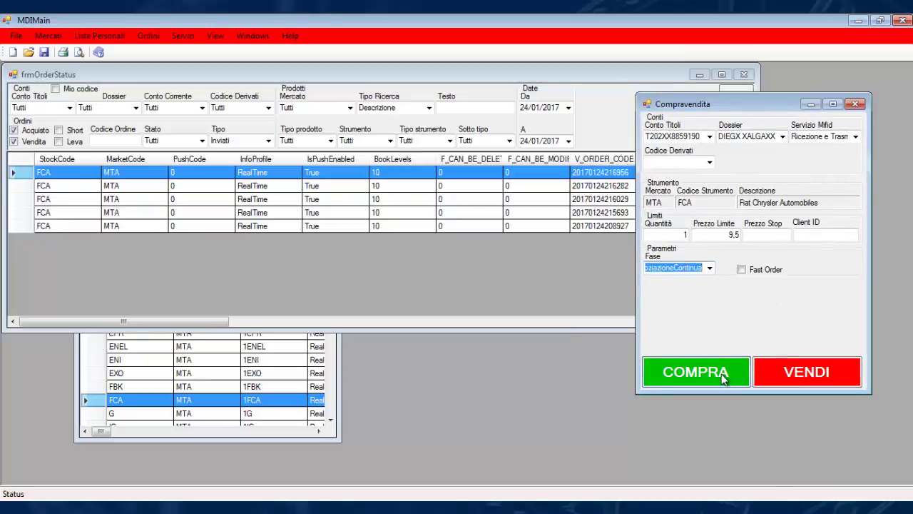
pyautogui.click(723, 376)
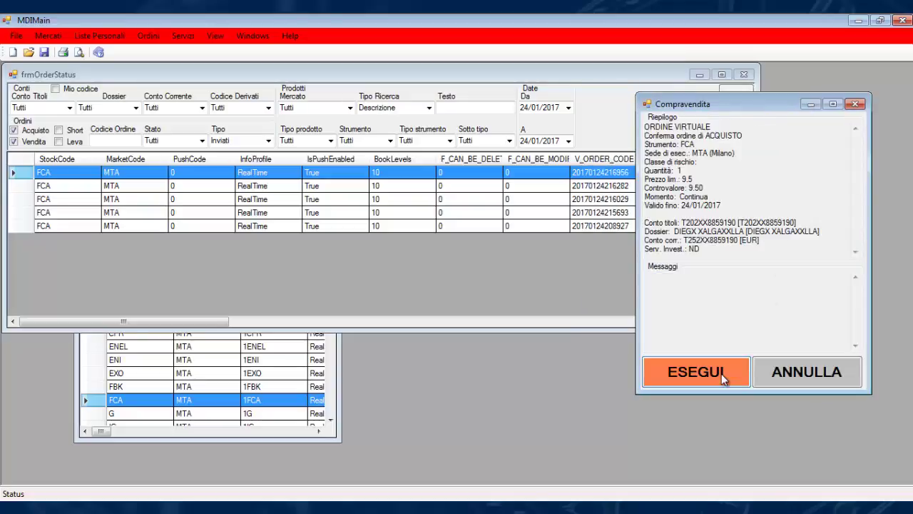
pyautogui.click(721, 373)
pyautogui.click(721, 373)
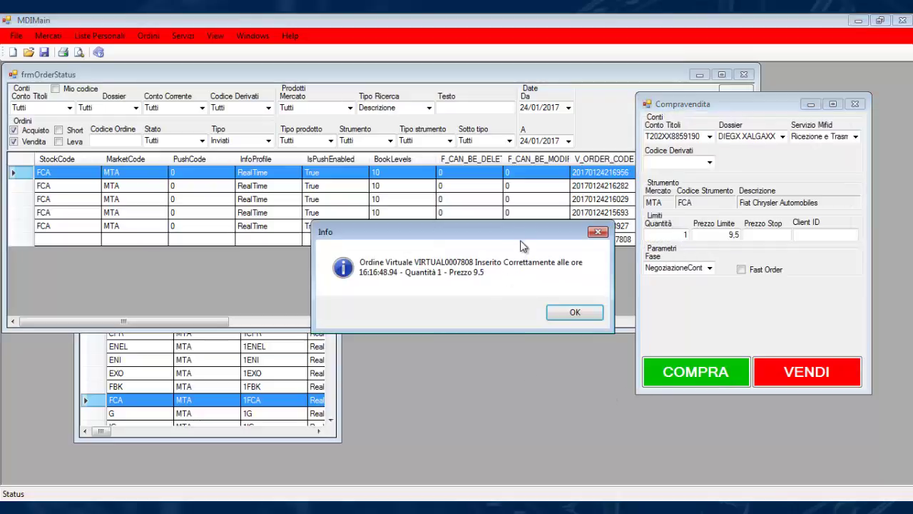
pyautogui.moveTo(521, 236); pyautogui.dragTo(477, 300)
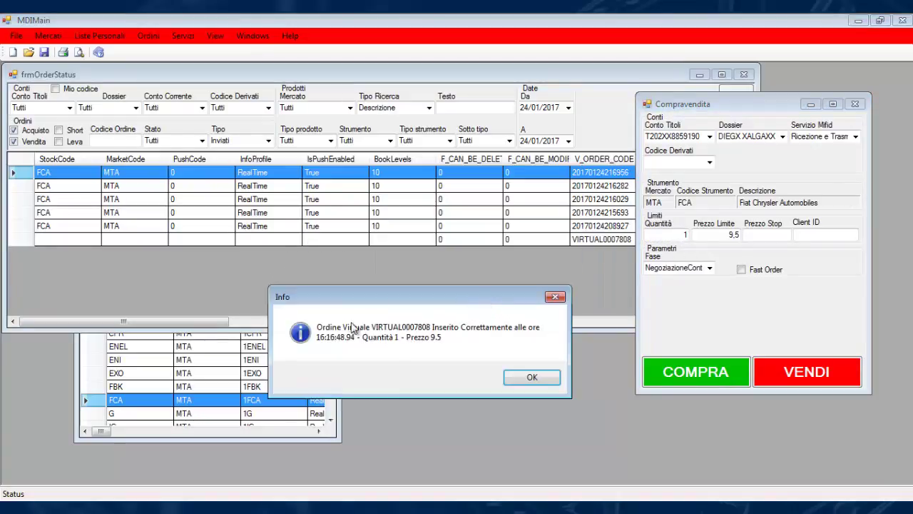
pyautogui.click(527, 379)
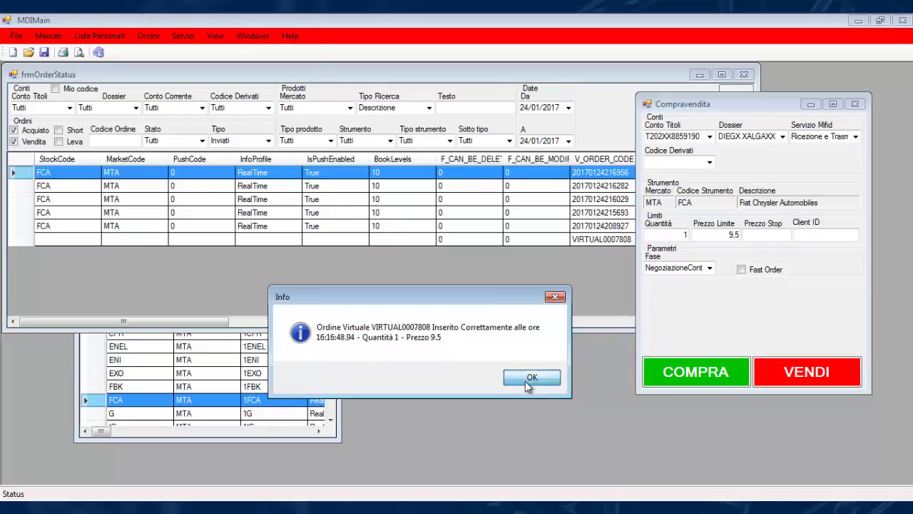
pyautogui.moveTo(214, 320); pyautogui.dragTo(422, 321)
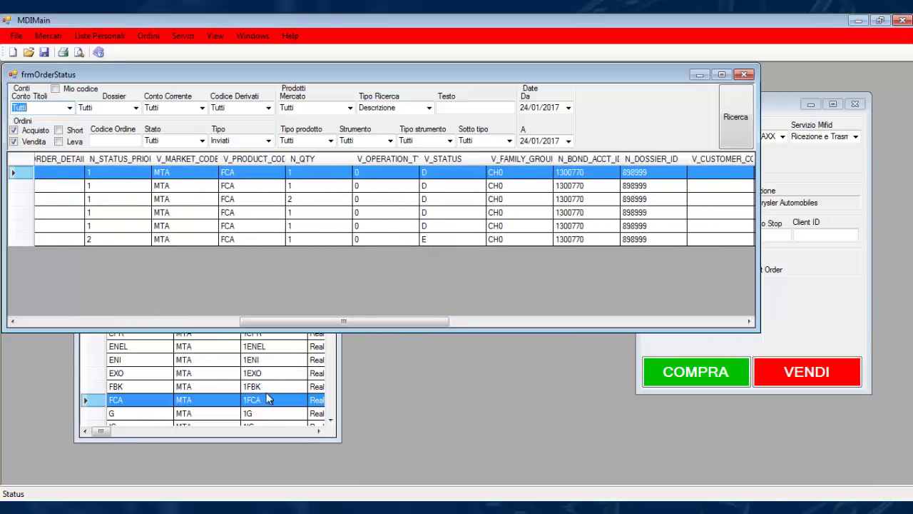
# Check the open price of the ISP stock in the FTSEMIB list and load ISP into the Compravendita form
pyautogui.click(332, 423)
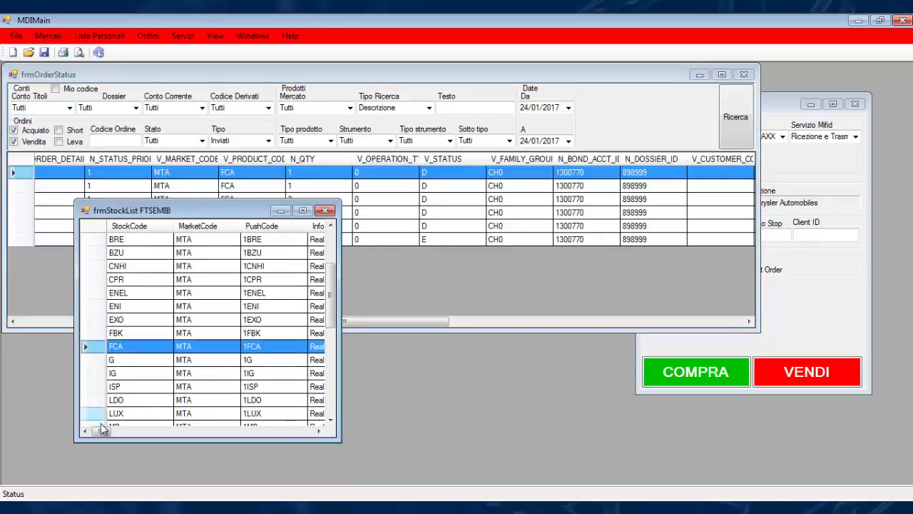
pyautogui.click(119, 388)
pyautogui.moveTo(106, 430); pyautogui.dragTo(182, 435)
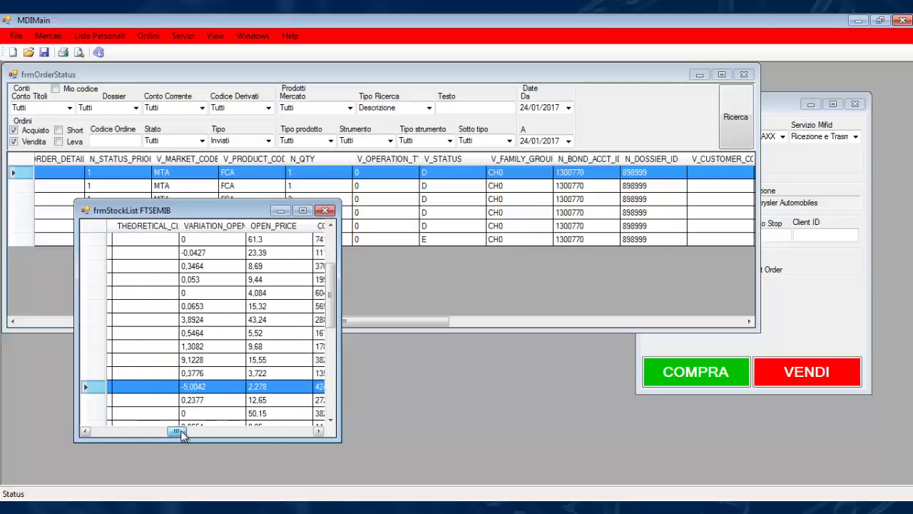
pyautogui.rightClick(199, 388)
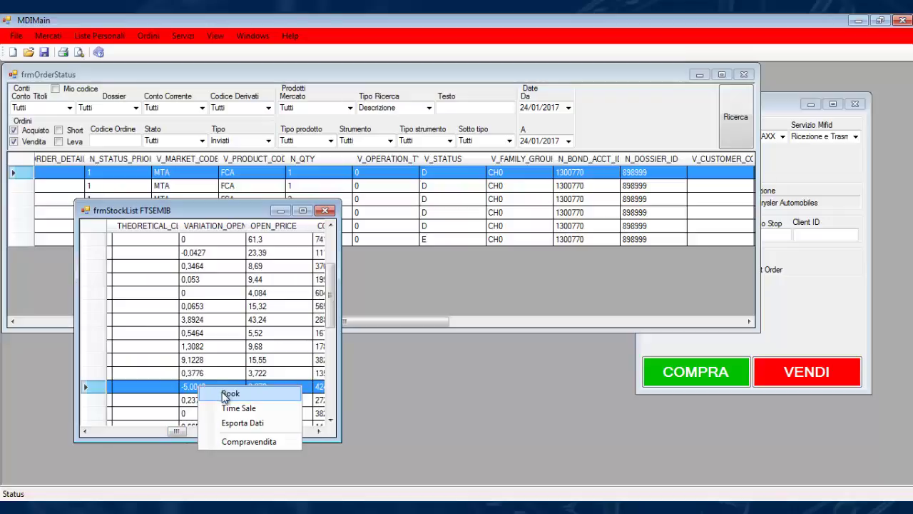
pyautogui.moveTo(170, 434); pyautogui.dragTo(183, 433)
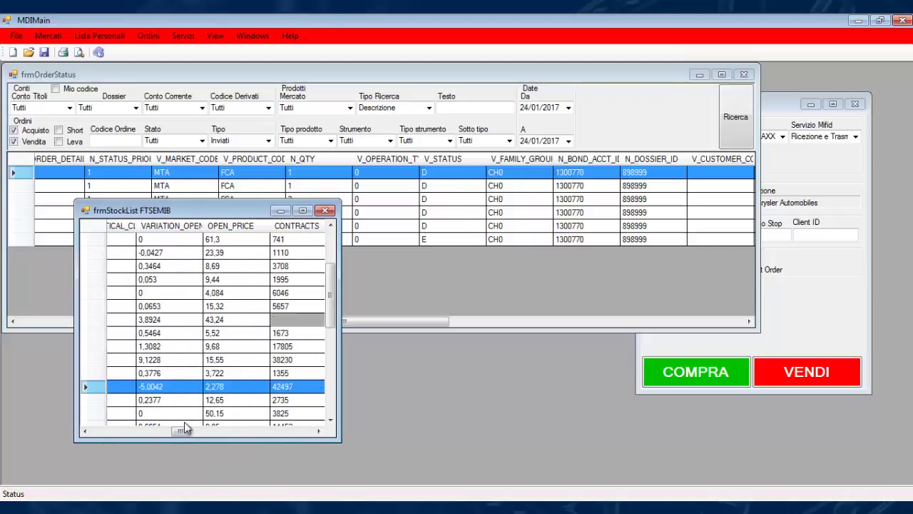
pyautogui.rightClick(203, 384)
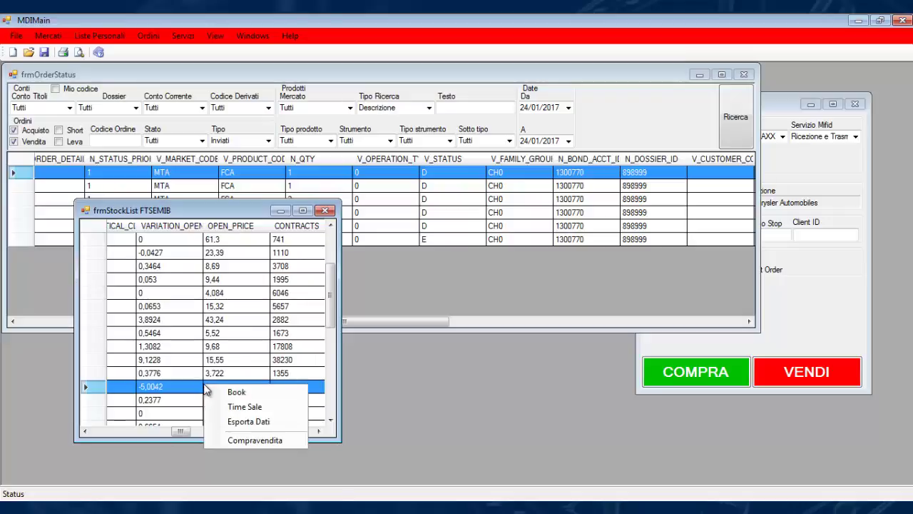
pyautogui.click(240, 439)
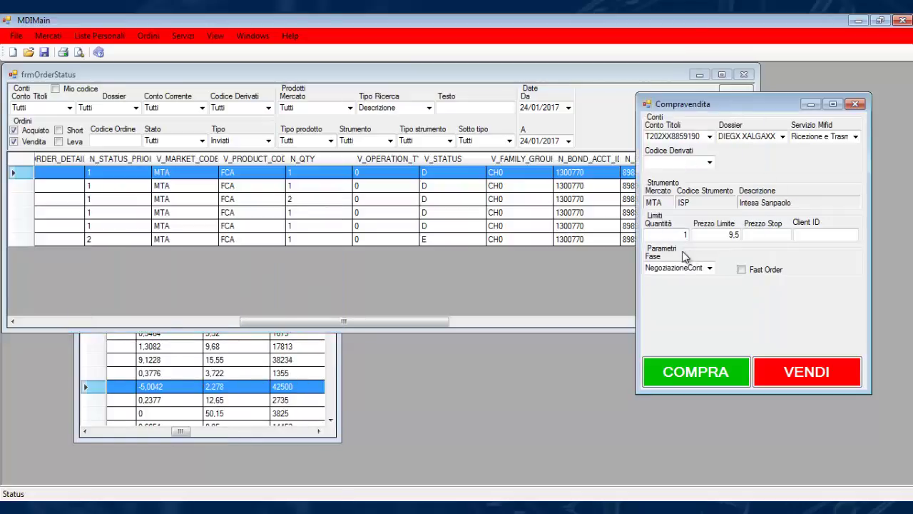
# Try to buy ISP at a limit price of 25 and cancel the order at the summary
pyautogui.moveTo(726, 237); pyautogui.dragTo(753, 236)
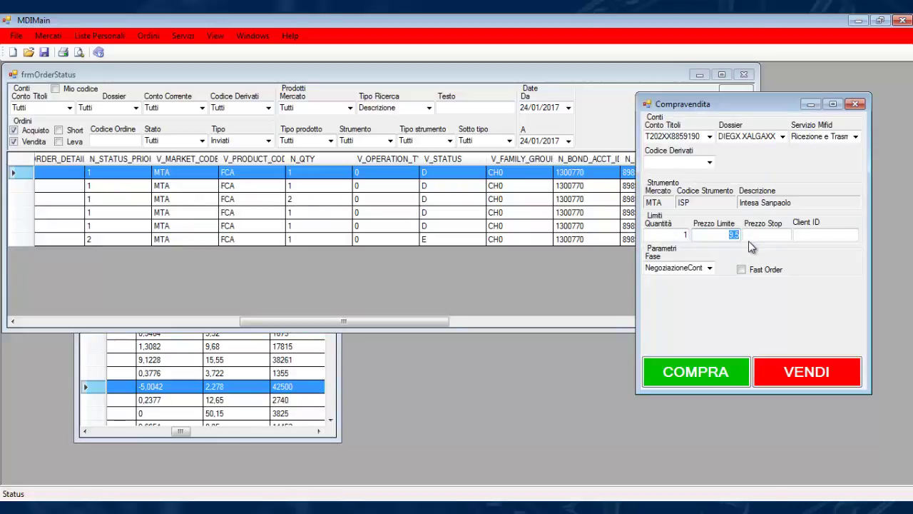
pyautogui.write('2')
pyautogui.click(704, 373)
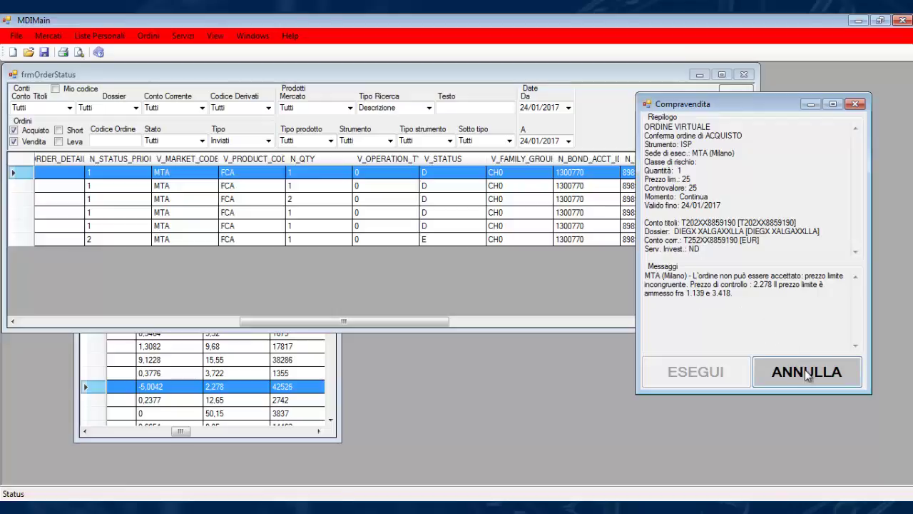
pyautogui.click(806, 372)
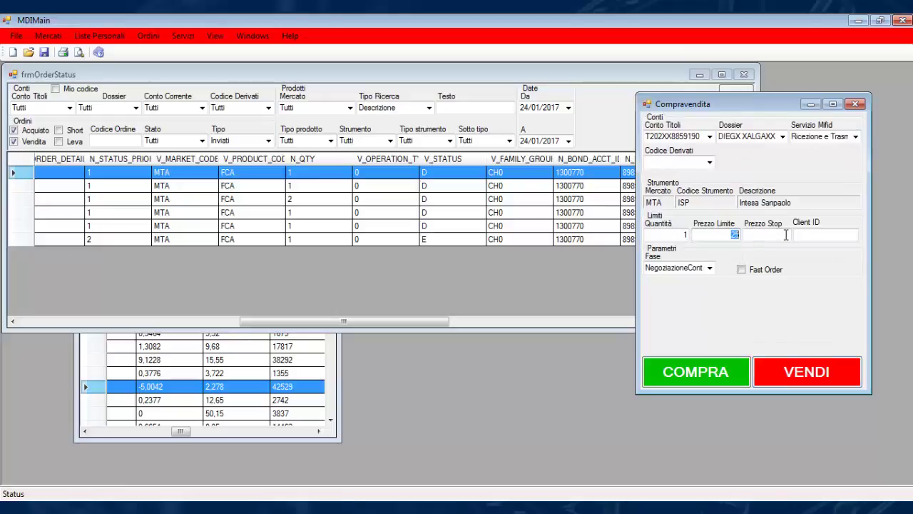
# Set the ISP limit price to 2,1, place the buy order, and dismiss the confirmation
pyautogui.write('2,1')
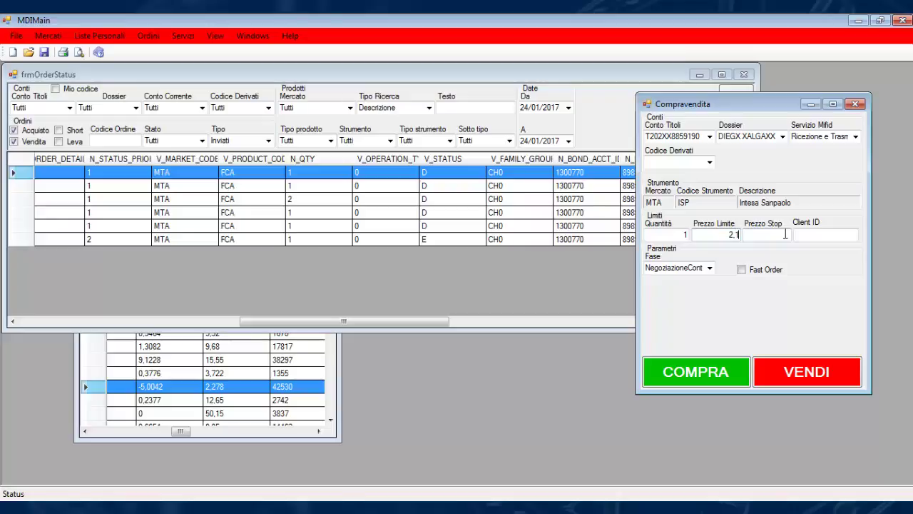
pyautogui.click(701, 372)
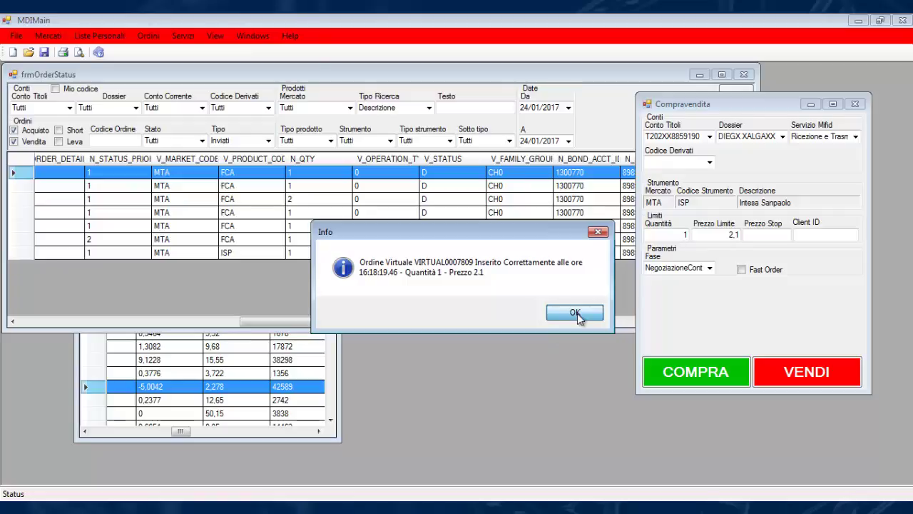
pyautogui.click(576, 314)
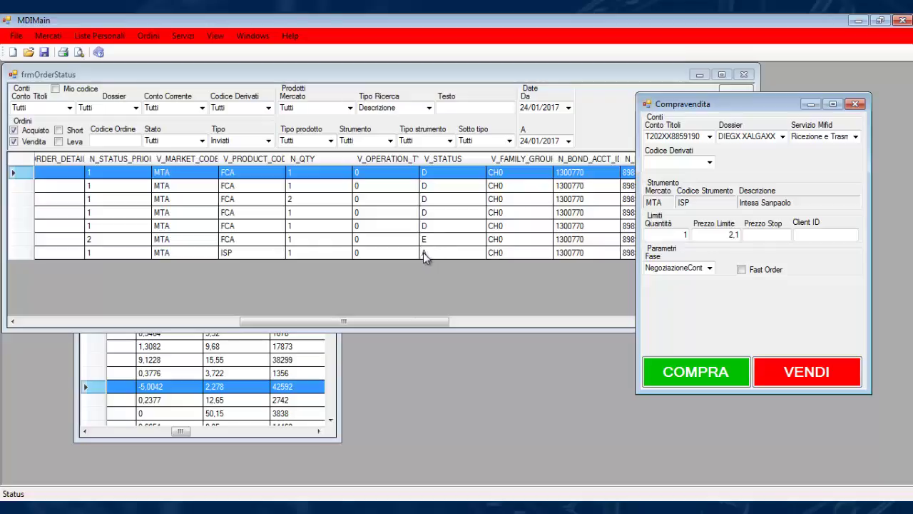
# Find the STM stock in the FTSEMIB list and load it into the Compravendita form
pyautogui.click(339, 418)
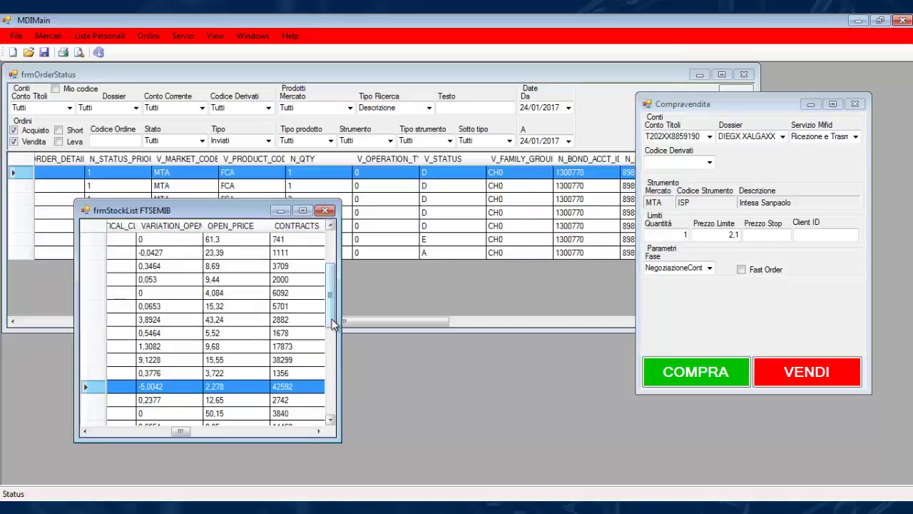
pyautogui.scroll(-4, 328, 371)
pyautogui.scroll(-1, 326, 378)
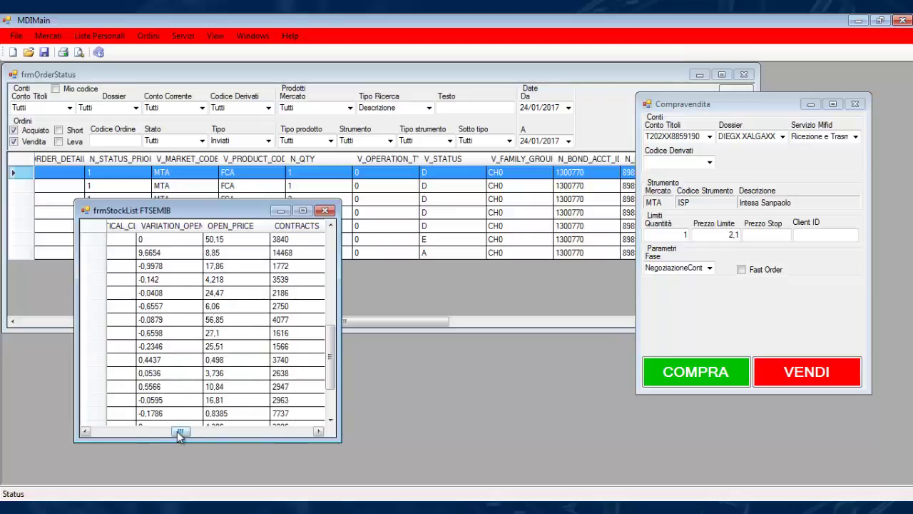
pyautogui.moveTo(177, 431); pyautogui.dragTo(89, 433)
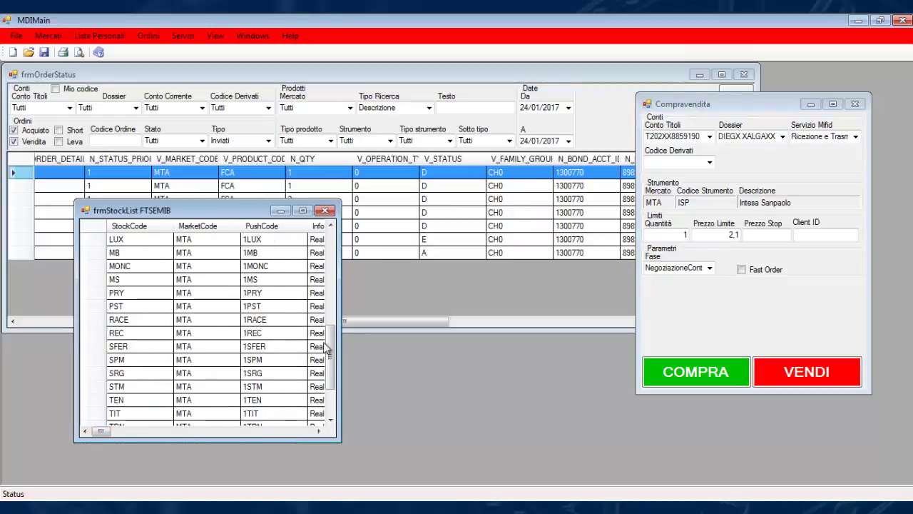
pyautogui.scroll(-1, 328, 362)
pyautogui.click(142, 374)
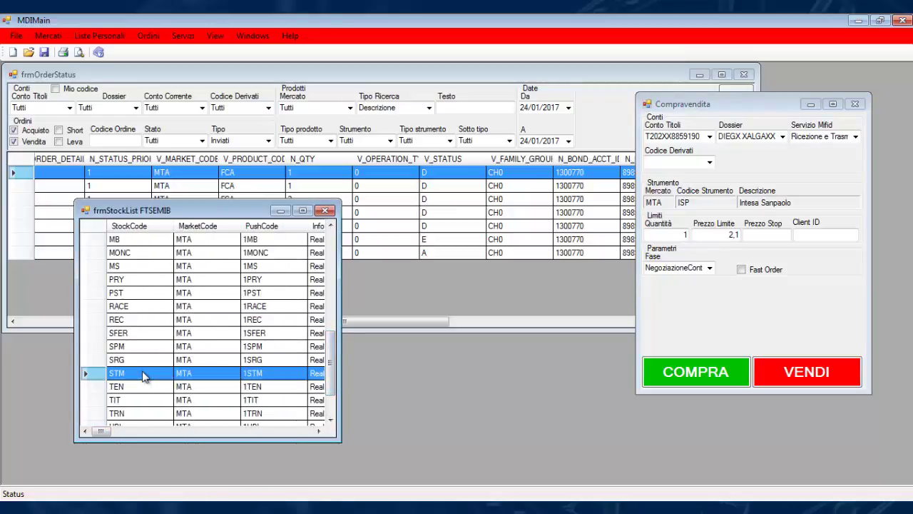
pyautogui.rightClick(142, 375)
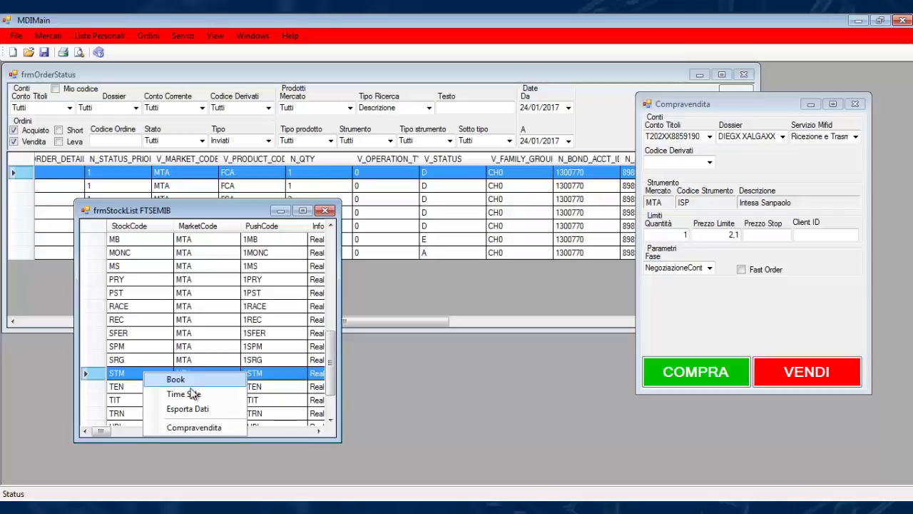
pyautogui.click(196, 424)
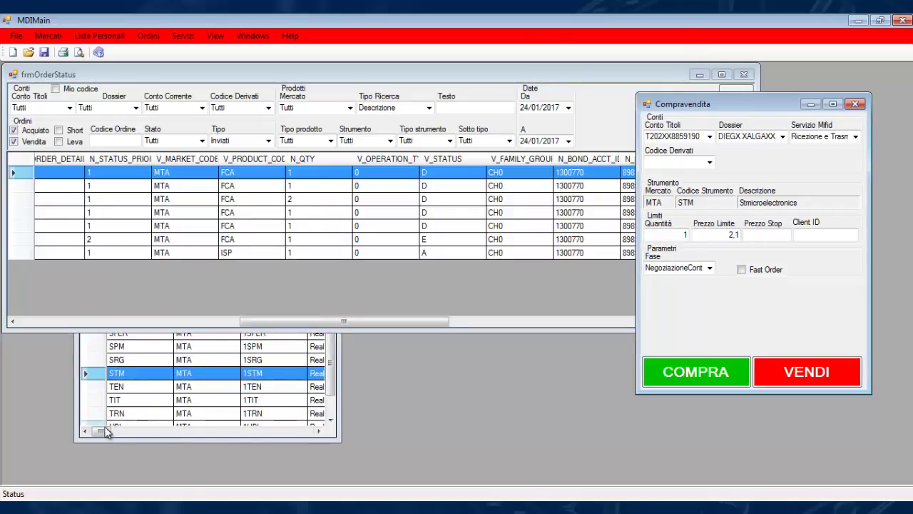
# Check the STM bid and ask prices, set the limit price to 10,9, and submit the buy order for review
pyautogui.moveTo(112, 431); pyautogui.dragTo(210, 437)
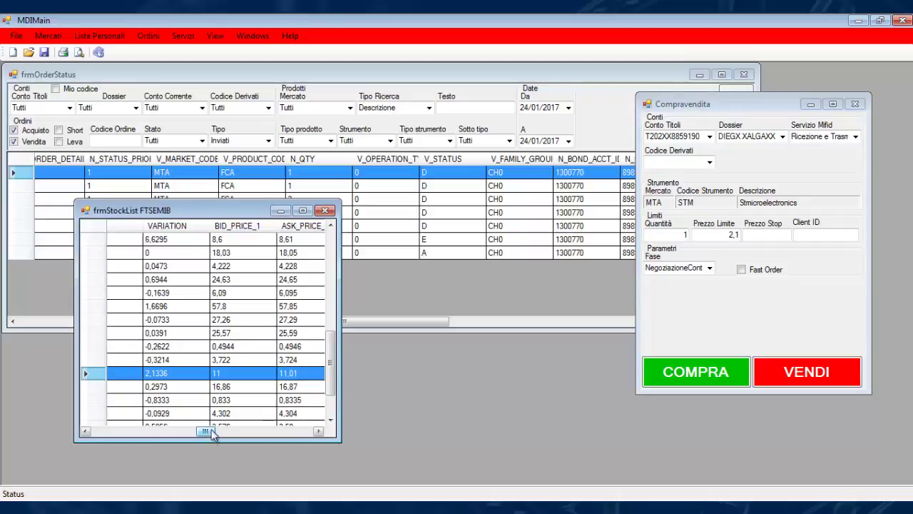
pyautogui.doubleClick(729, 235)
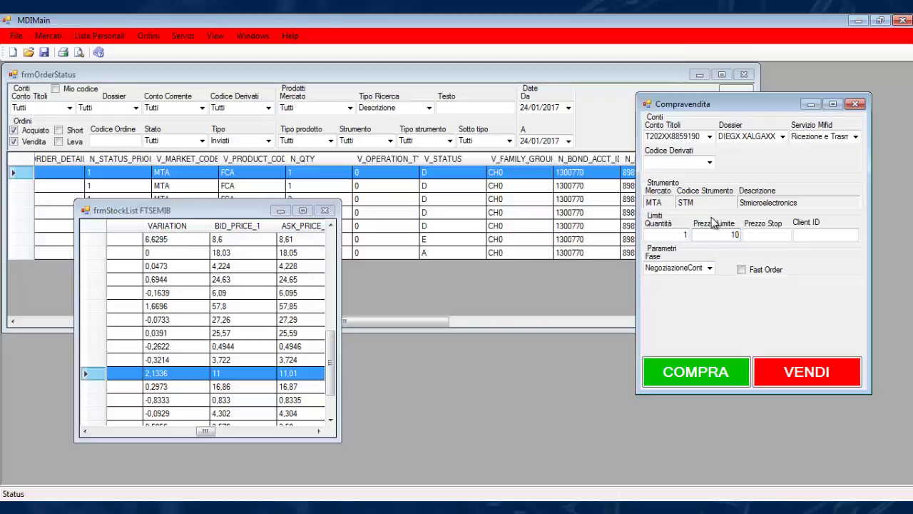
pyautogui.write('10,5')
pyautogui.click(687, 374)
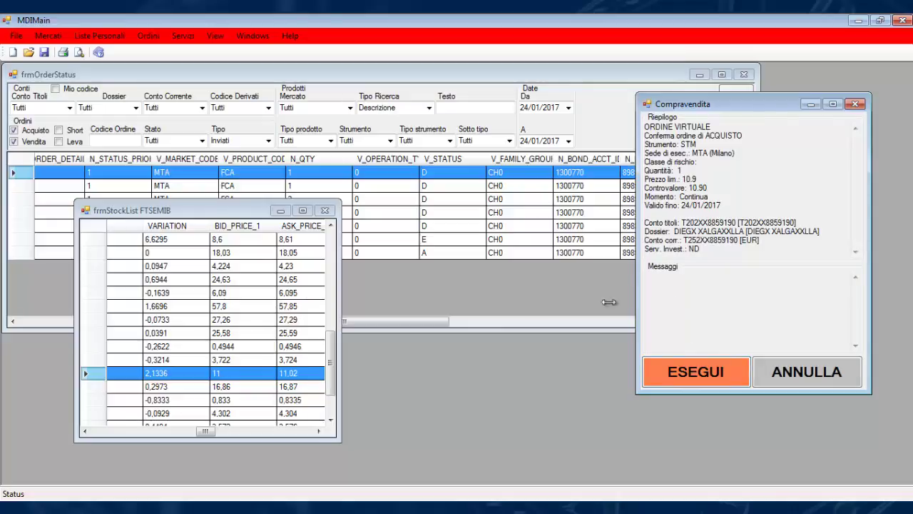
# Bring the order list forward, execute the STM buy order, and dismiss the confirmation
pyautogui.click(425, 327)
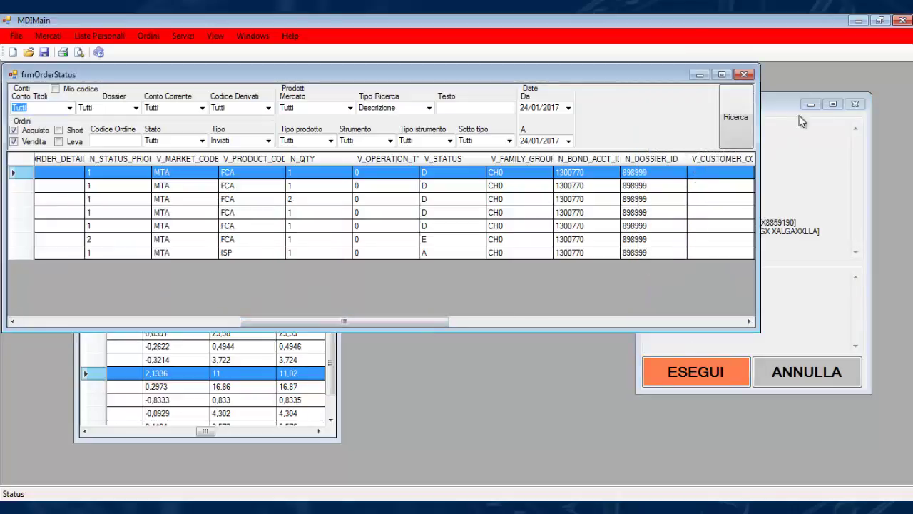
pyautogui.click(697, 368)
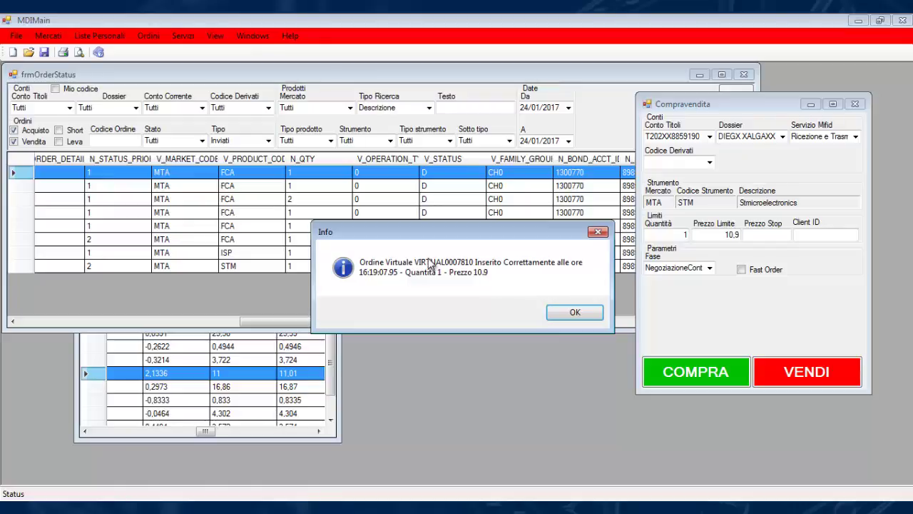
pyautogui.click(570, 312)
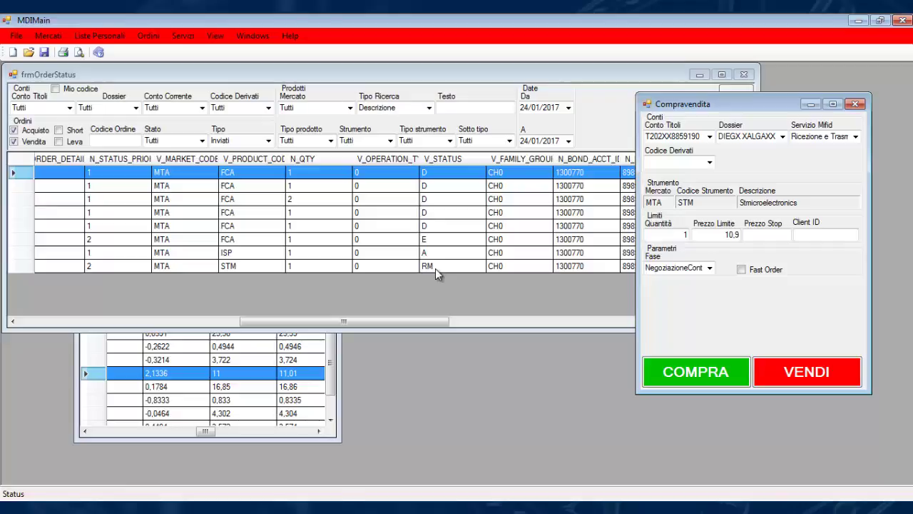
# Close the FTSEMIB stock list and the Compravendita form, and rerun the order search with the current filters
pyautogui.click(333, 366)
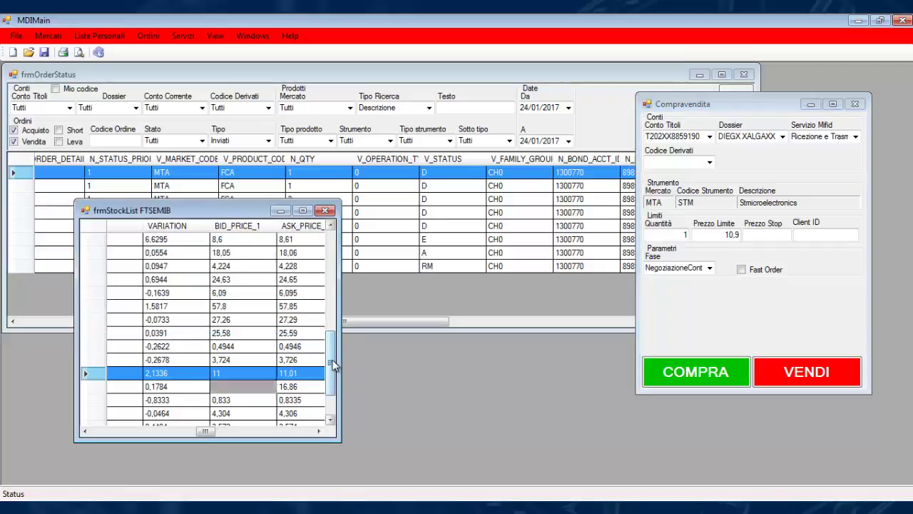
pyautogui.click(325, 210)
pyautogui.click(856, 104)
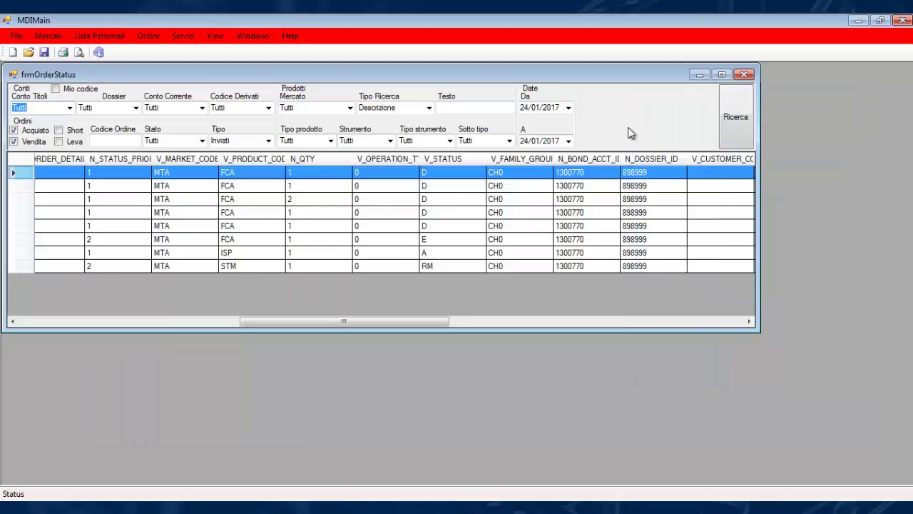
pyautogui.click(733, 117)
pyautogui.click(738, 134)
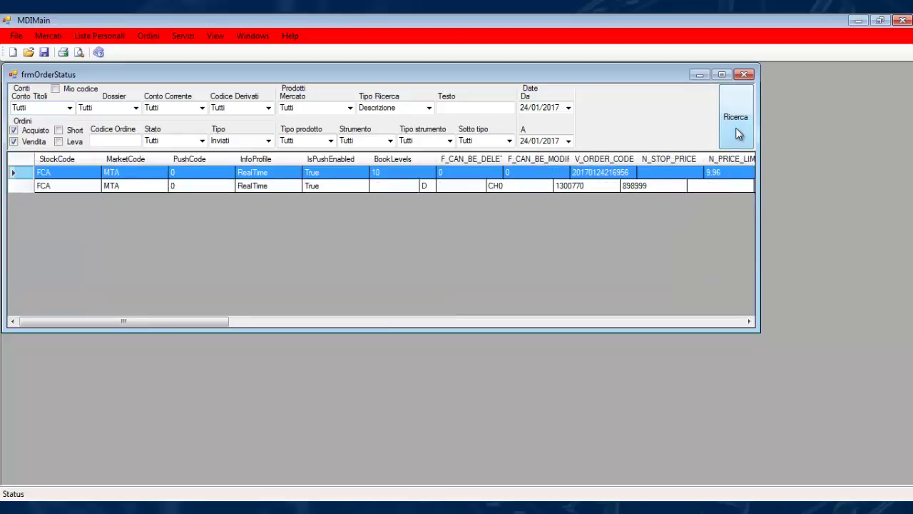